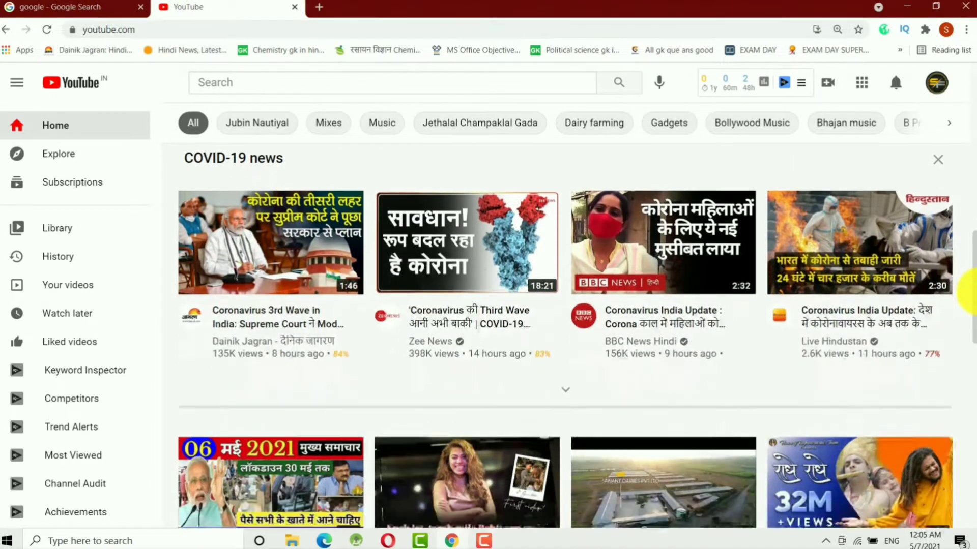
scroll(973, 295, down, 1)
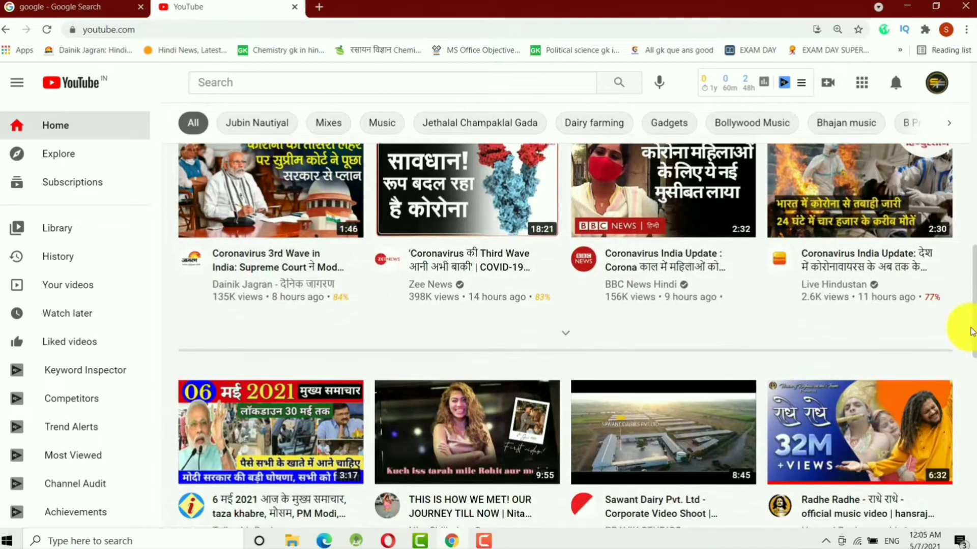
scroll(972, 332, down, 3)
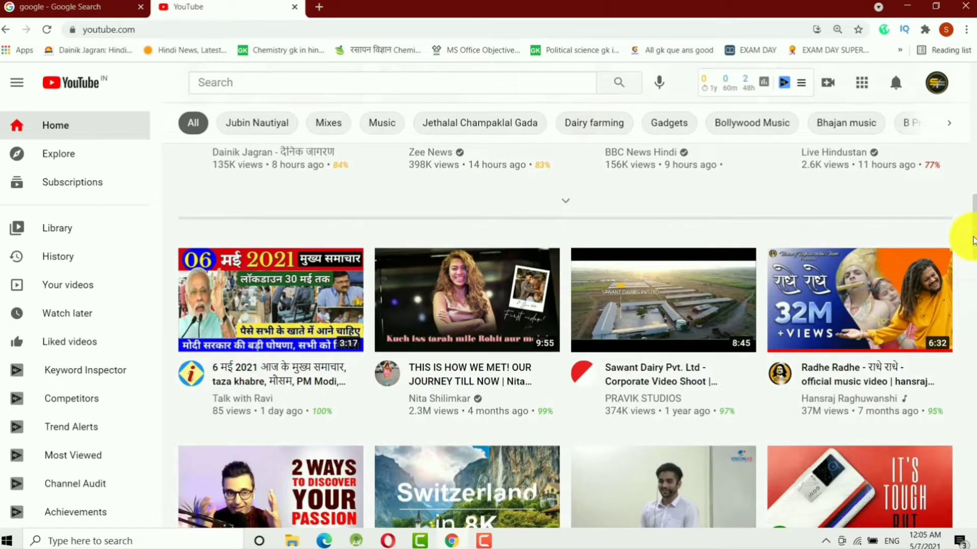
drag(973, 240, 974, 209)
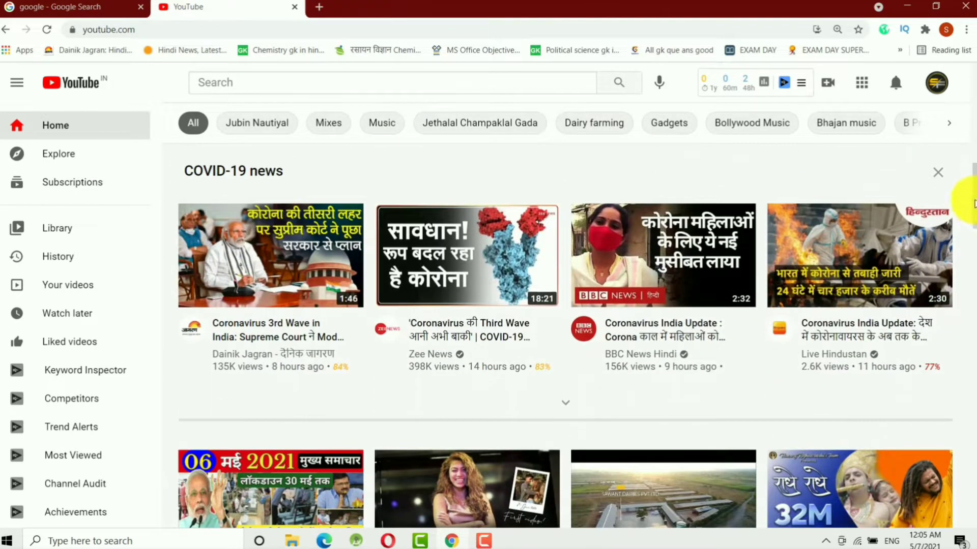
Search Google for "Google keyword tool" and open the sponsored Google Keyword Planner result.
click(81, 9)
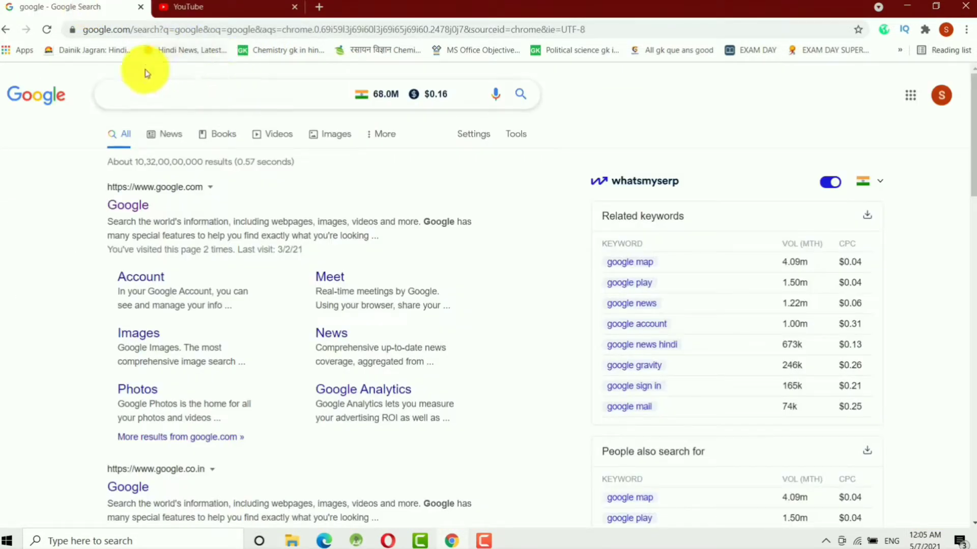
click(195, 93)
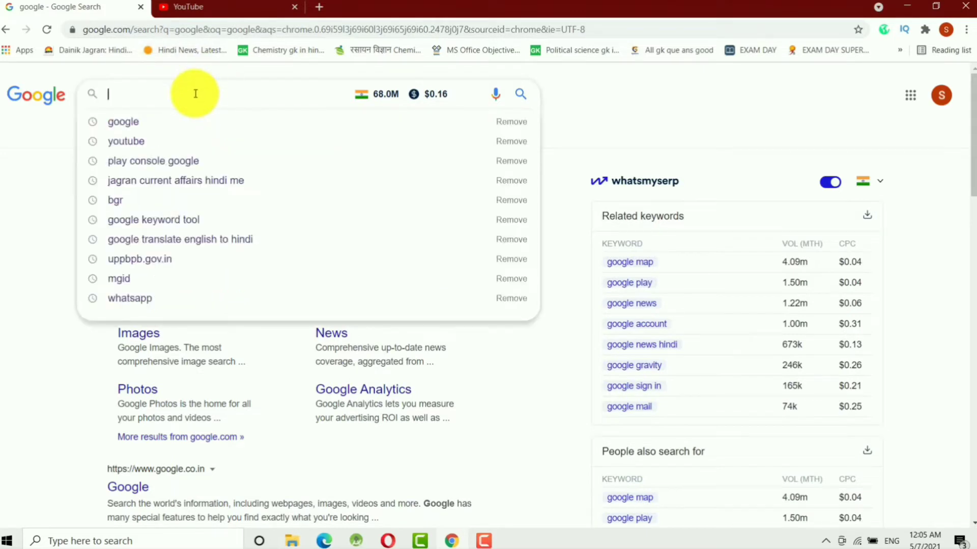
text(Google keyword tool)
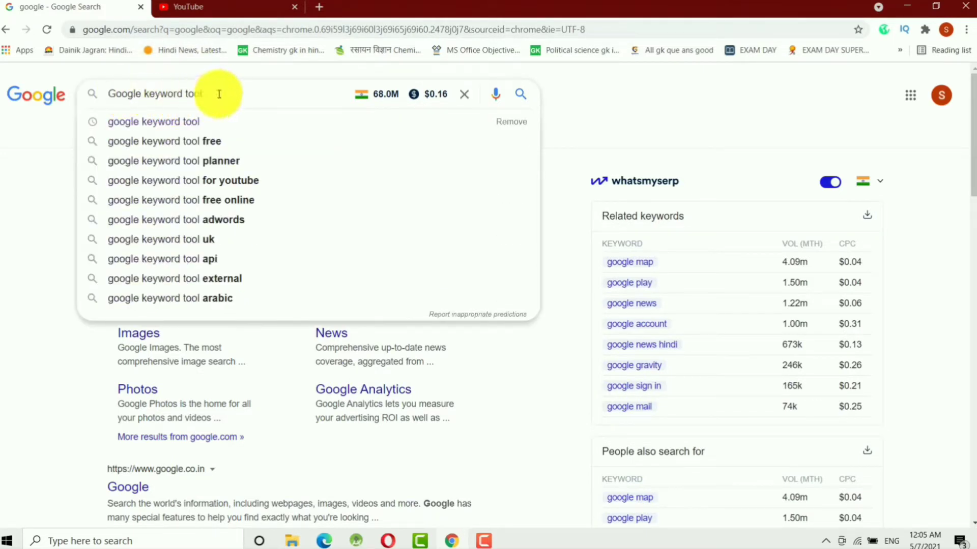
click(519, 97)
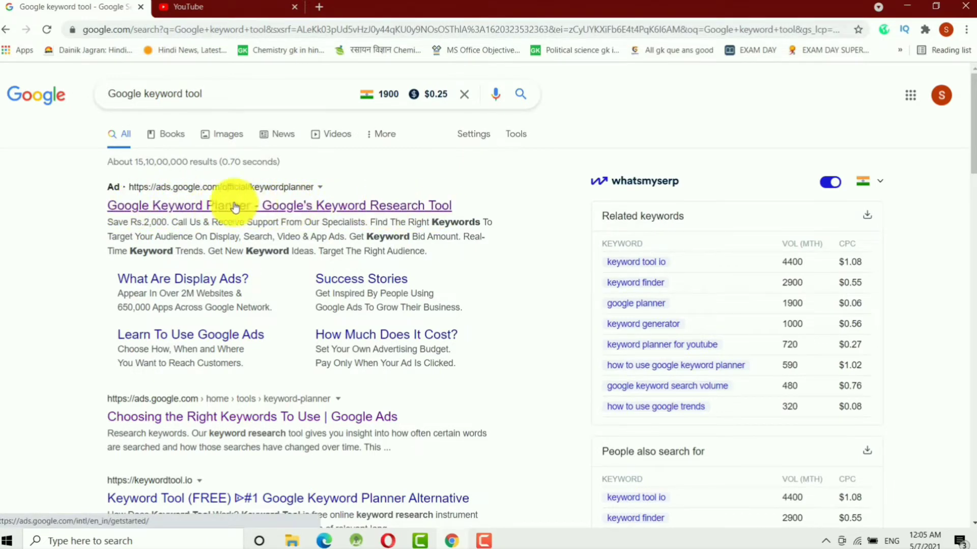
click(288, 206)
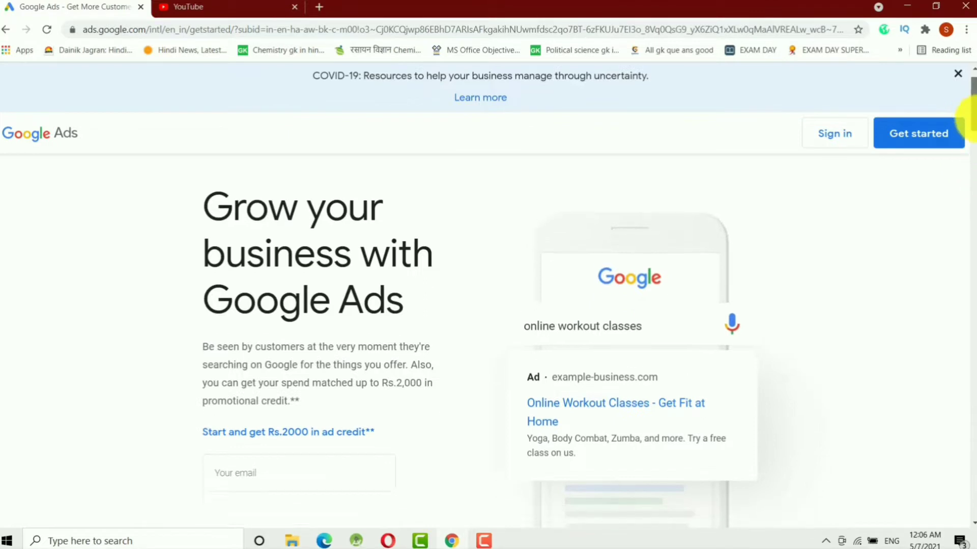
Sign in to Google Ads and open Keyword Planner.
mouse_move(972, 110)
mouse_down()
mouse_move(973, 121)
mouse_move(972, 101)
mouse_up()
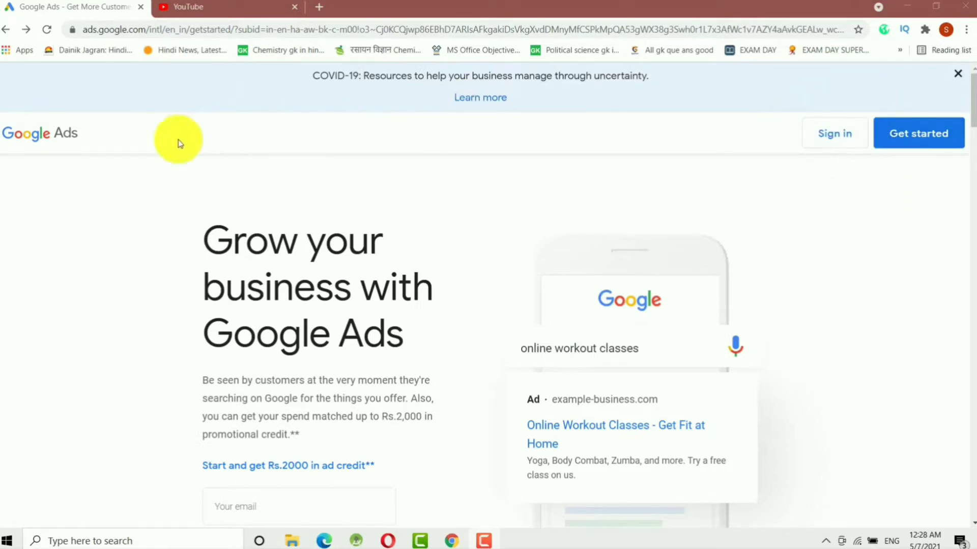
click(827, 135)
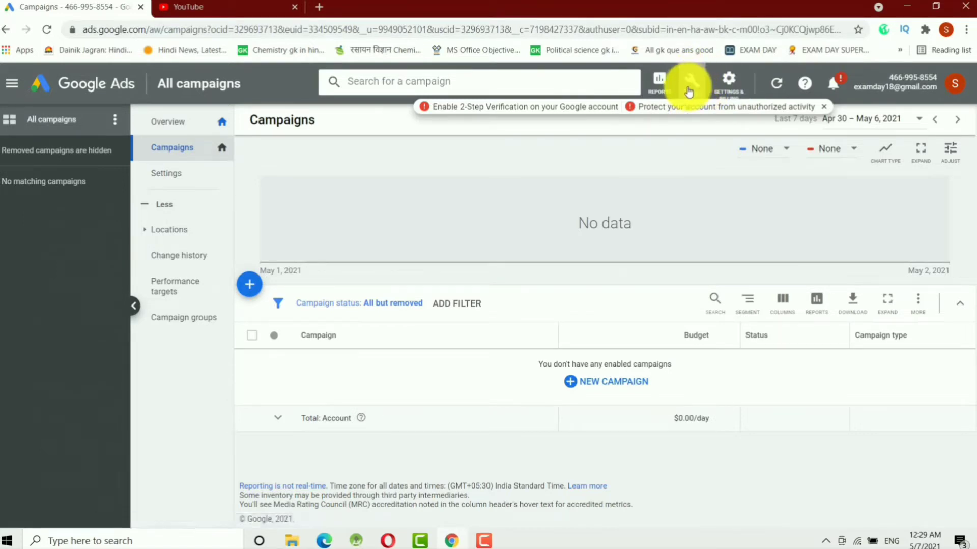
click(692, 87)
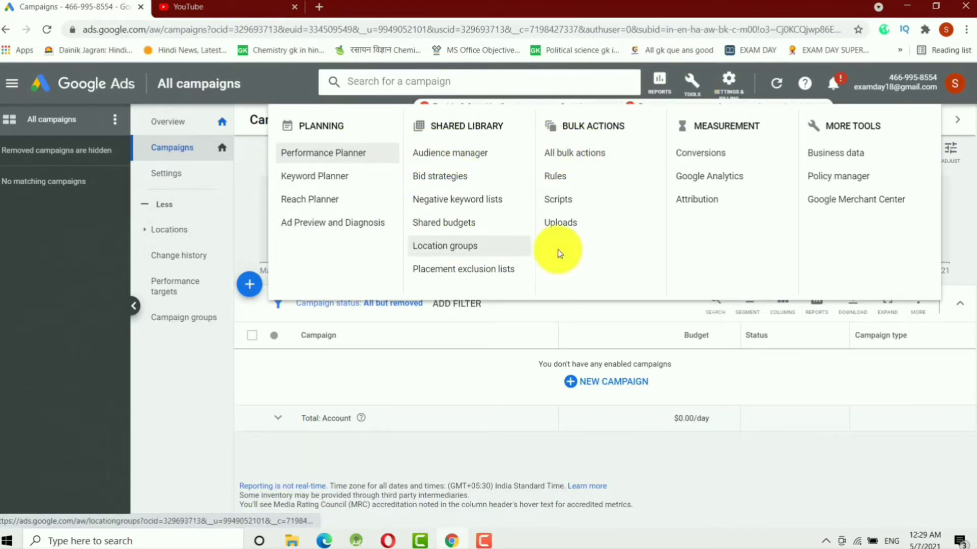
click(330, 176)
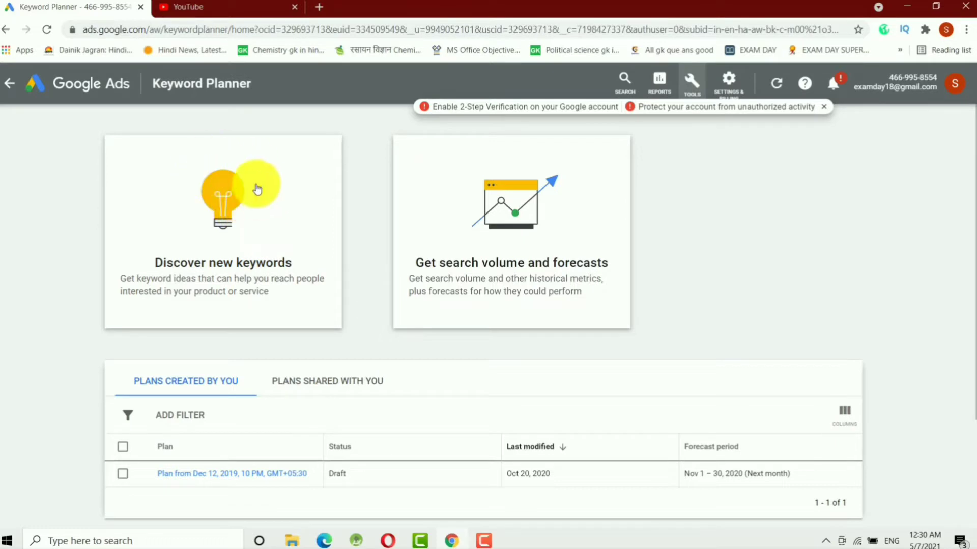
Discover new keywords starting from the term "instagram reels" and get the results.
click(231, 237)
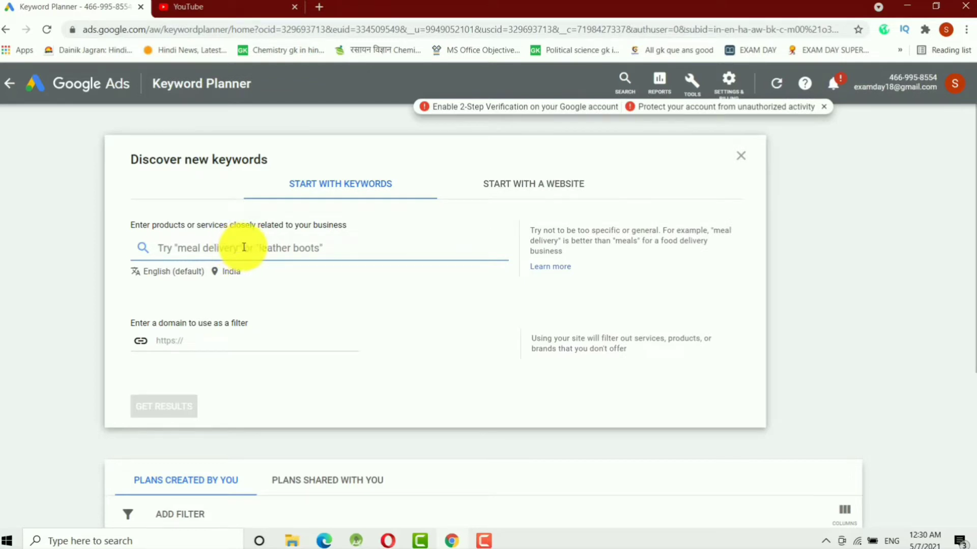
text(instagram reels)
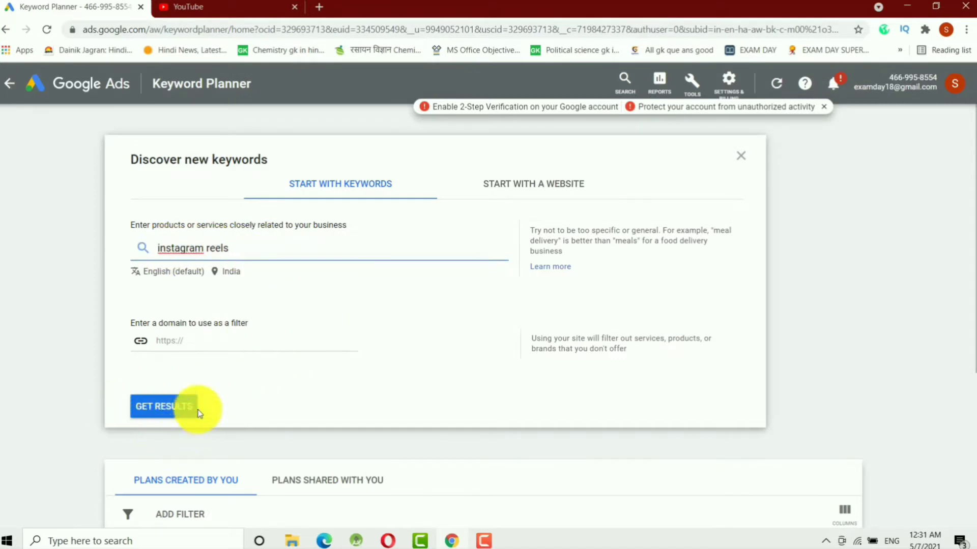
click(168, 410)
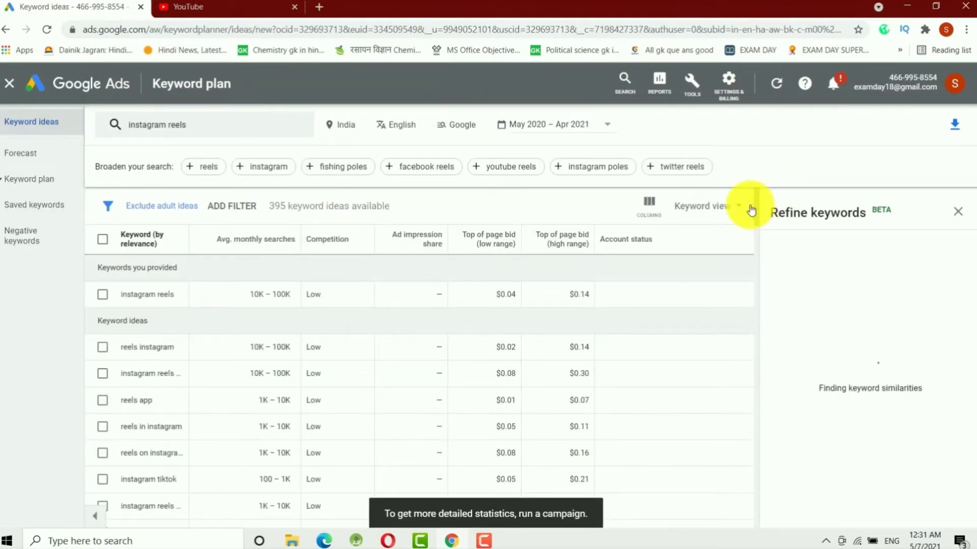
Examine the keyword ideas for "instagram reels", comparing average monthly searches, competition and top of page bids.
mouse_move(231, 246)
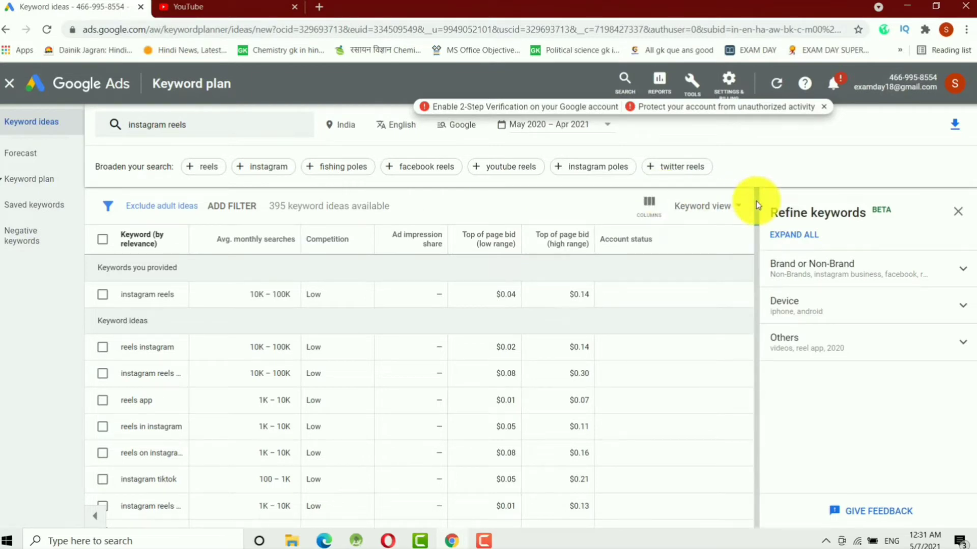
scroll(756, 203, down, 3)
scroll(755, 200, up, 3)
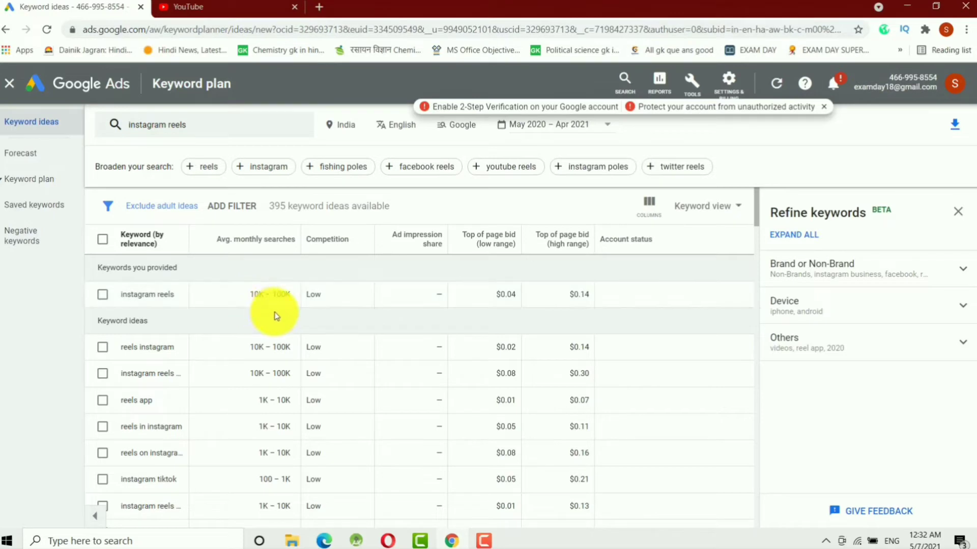
mouse_move(290, 249)
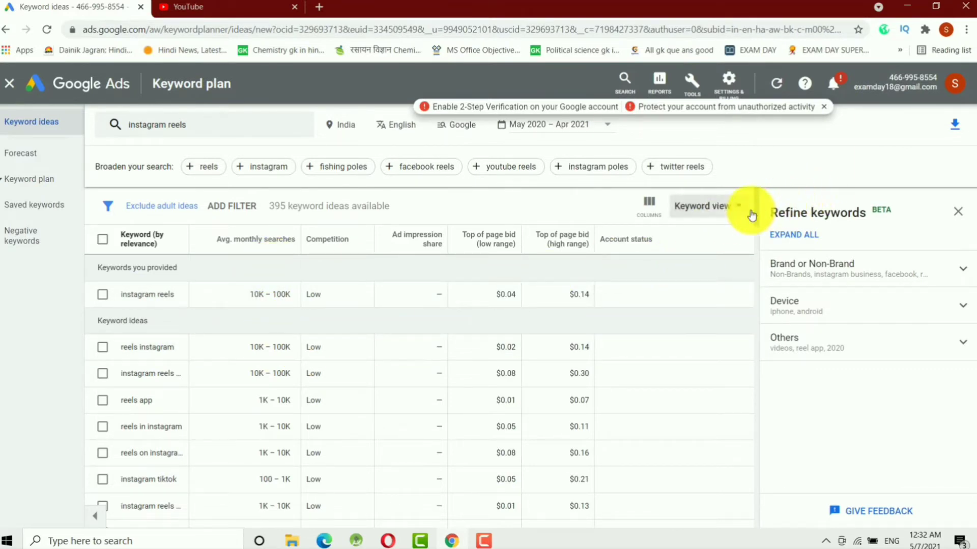
drag(756, 209, 754, 224)
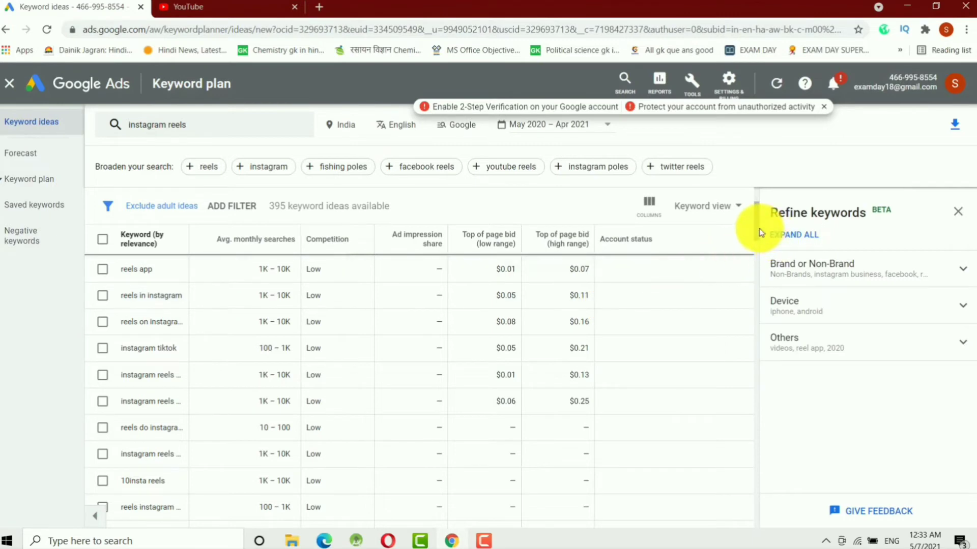
scroll(759, 234, down, 2)
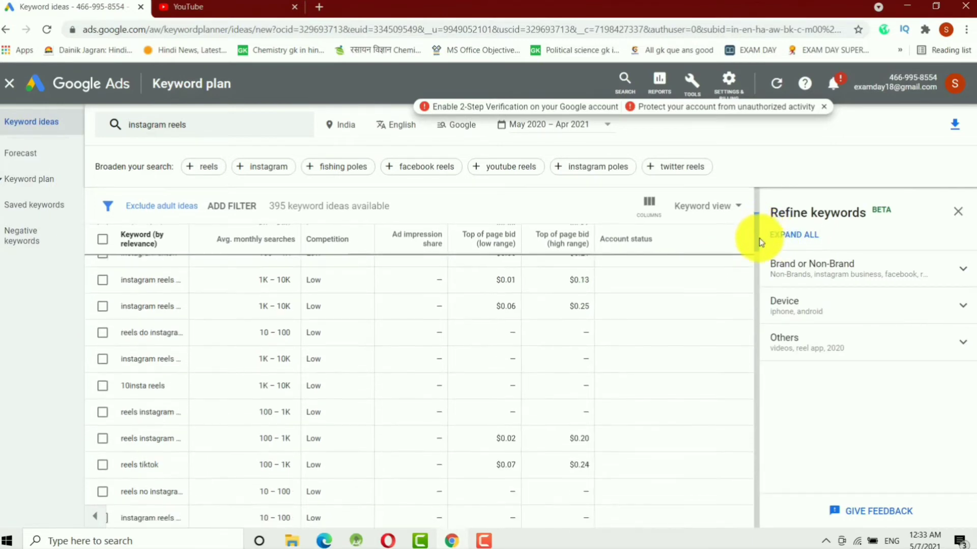
scroll(759, 238, down, 1)
scroll(759, 242, down, 2)
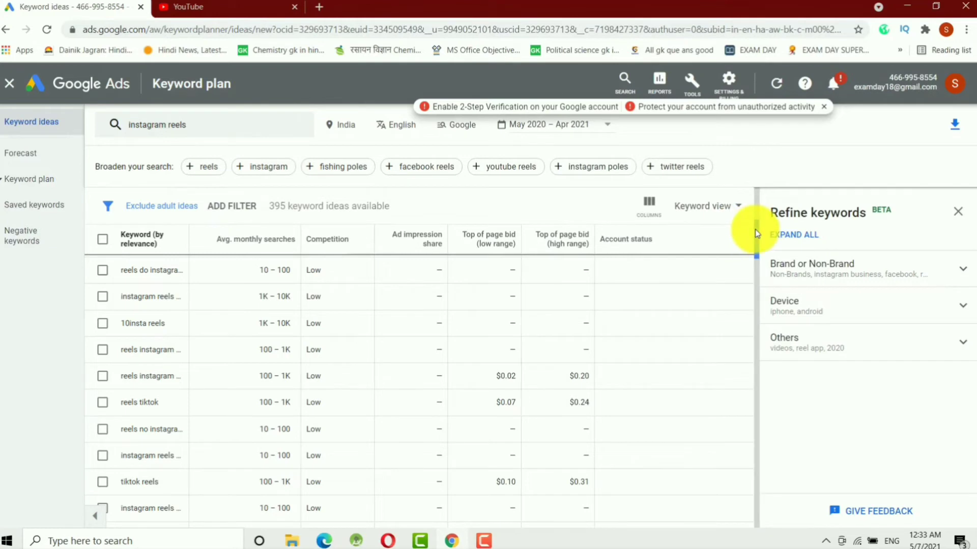
scroll(754, 232, down, 3)
scroll(759, 251, down, 1)
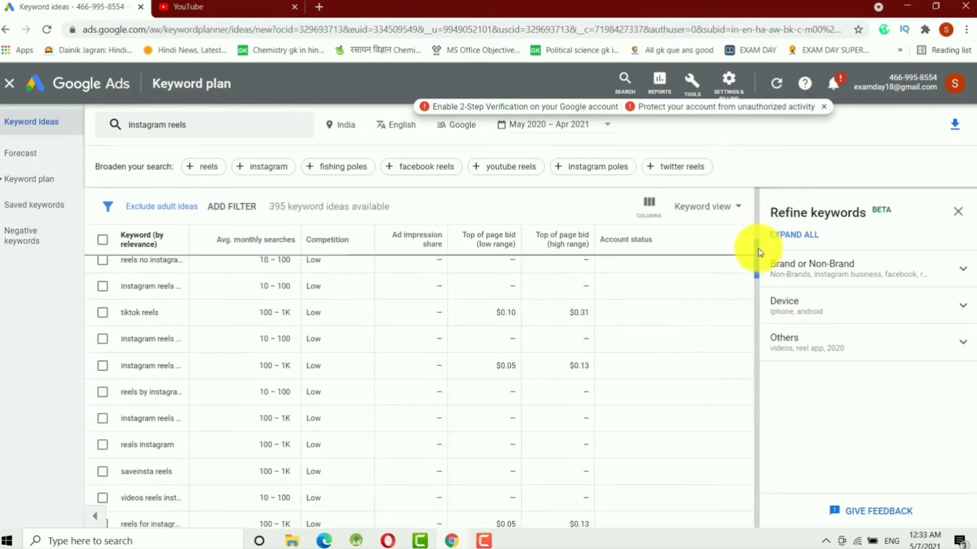
scroll(758, 252, down, 2)
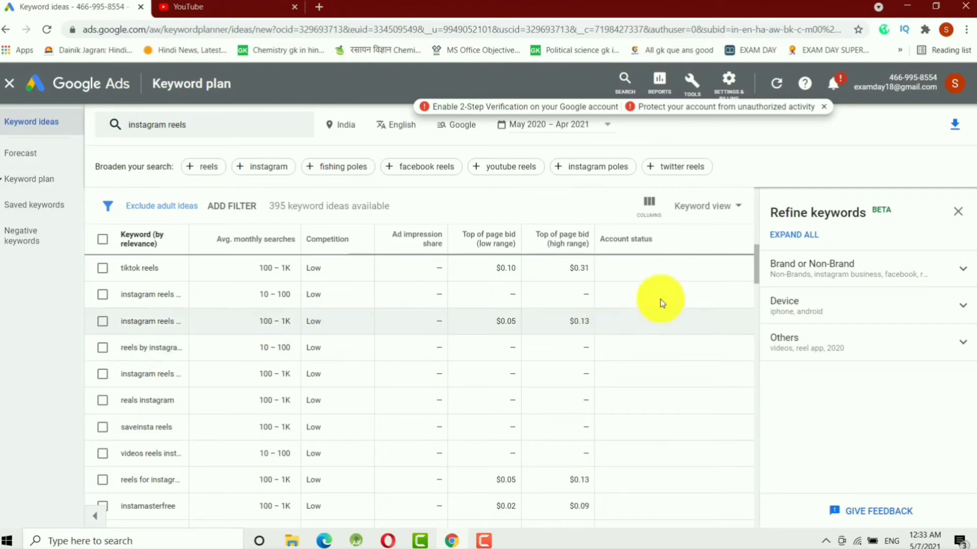
drag(754, 271, 768, 305)
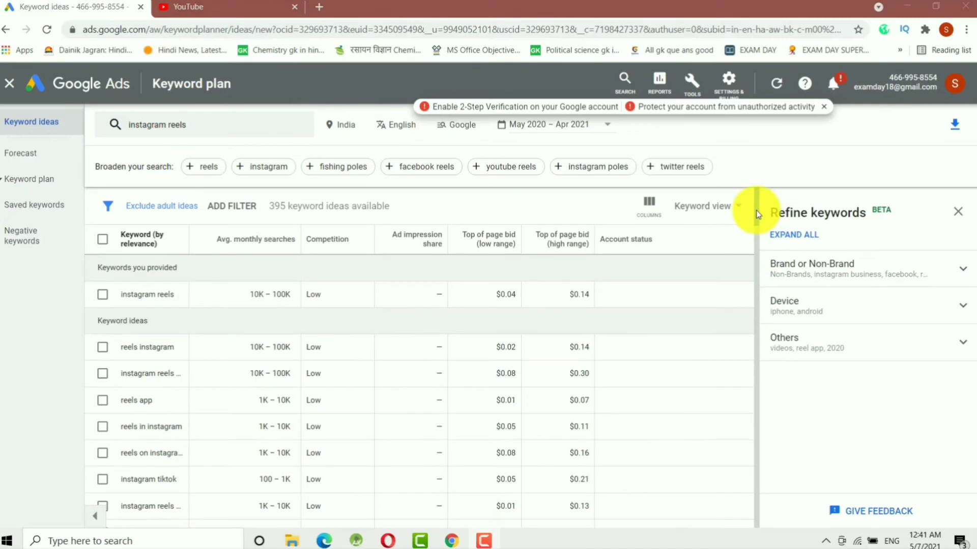
Open the "instagram reels" search for editing and look through the keyword ideas listed beneath it.
click(251, 127)
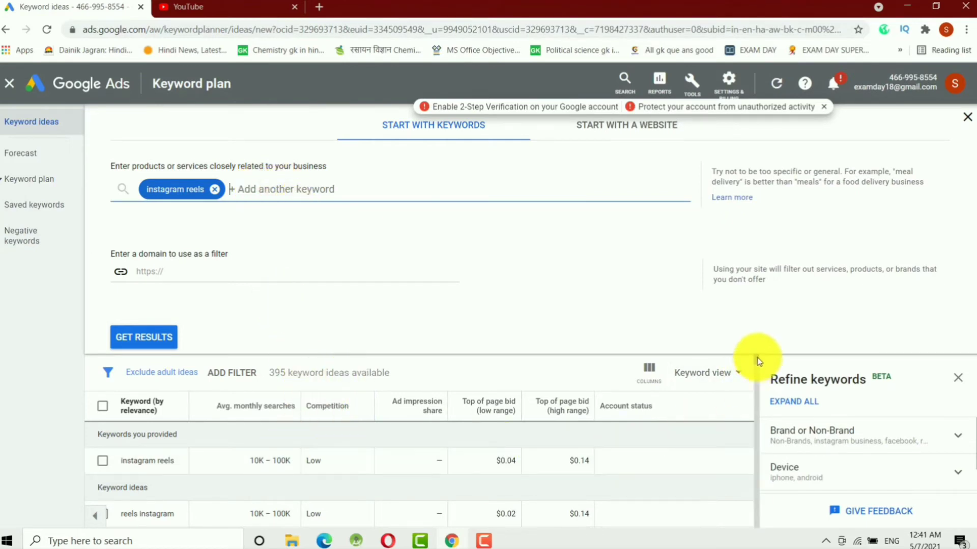
scroll(761, 376, down, 1)
scroll(762, 376, down, 5)
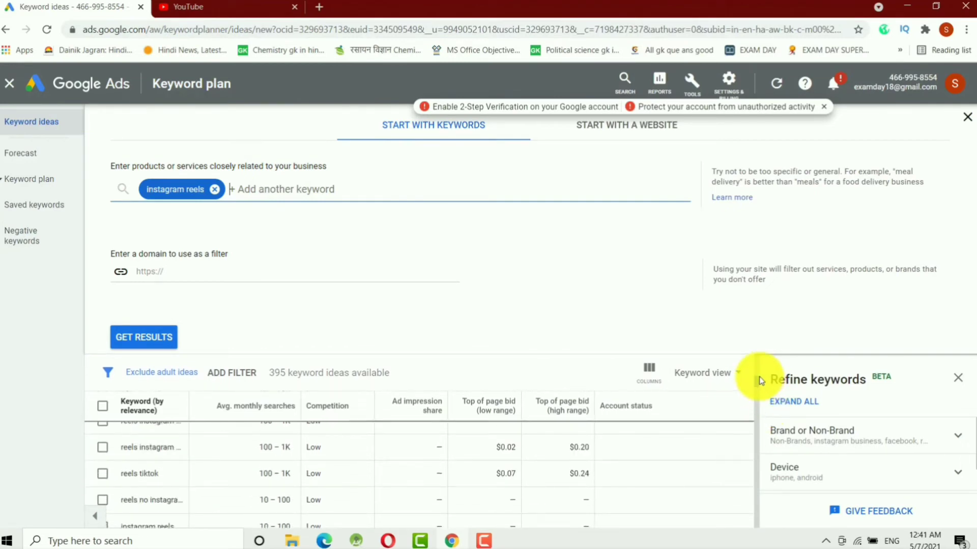
scroll(761, 381, down, 5)
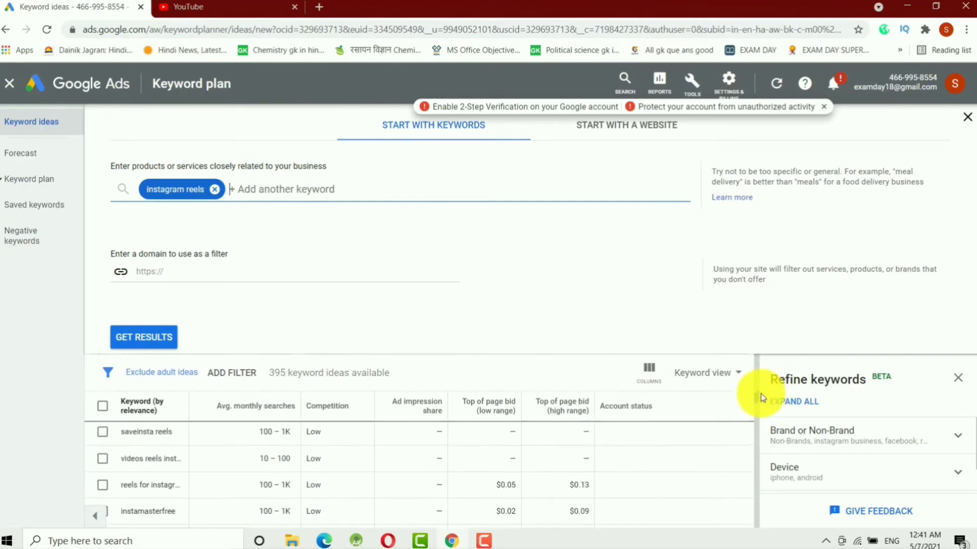
scroll(760, 399, up, 10)
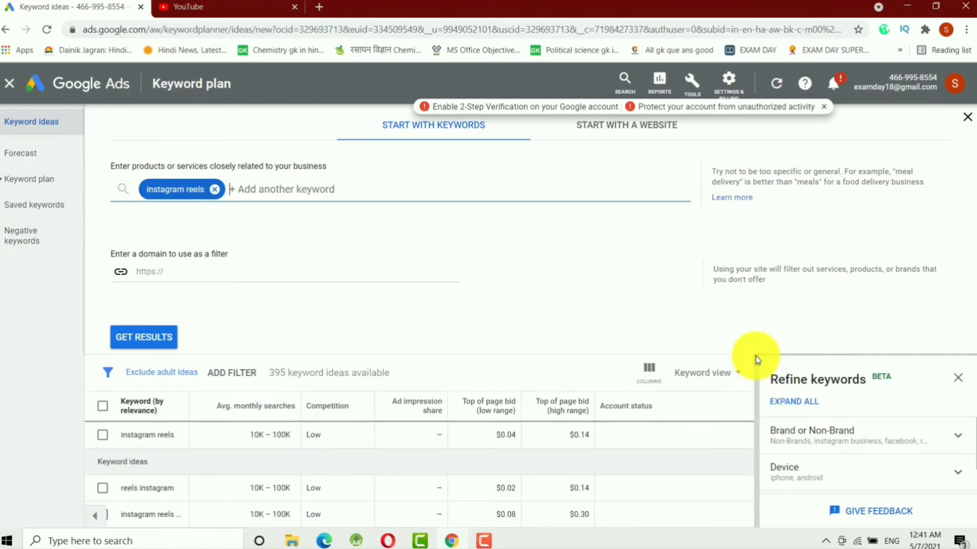
click(540, 244)
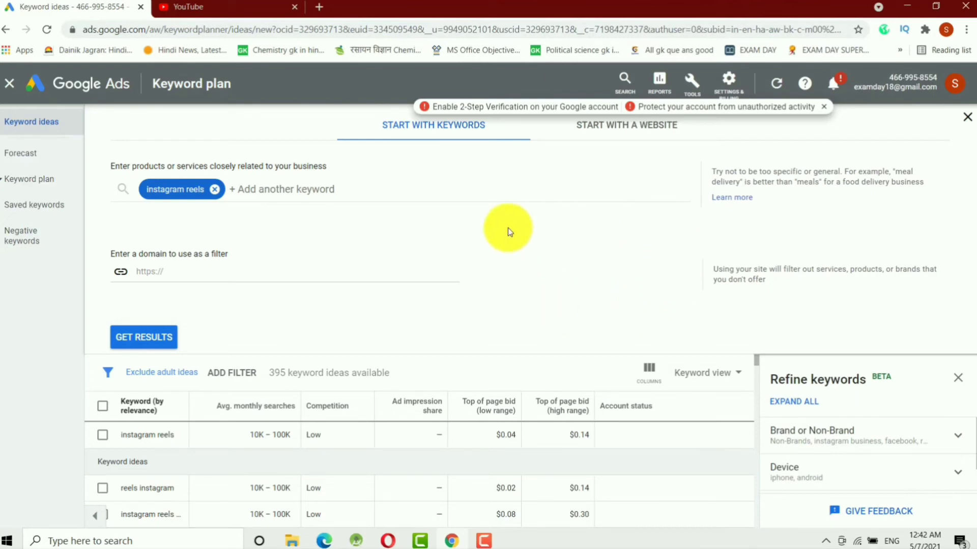
Return to the Keyword Planner start page and get search volume and forecasts for "How to create Instagram page for photography".
click(10, 83)
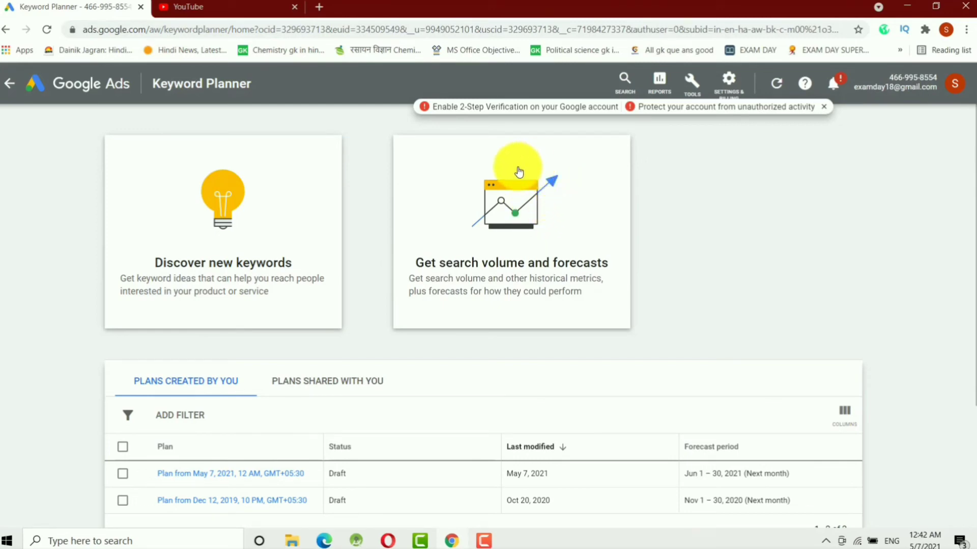
click(522, 229)
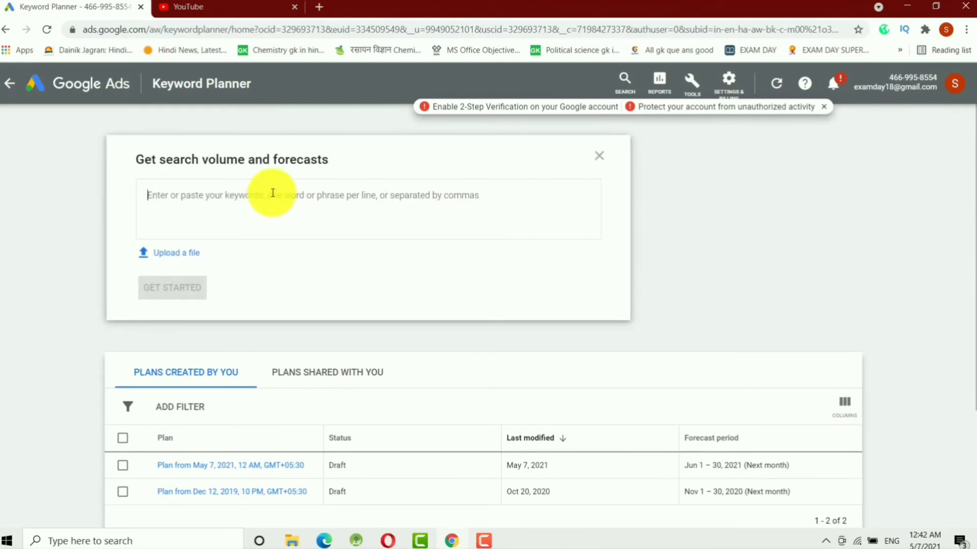
click(258, 196)
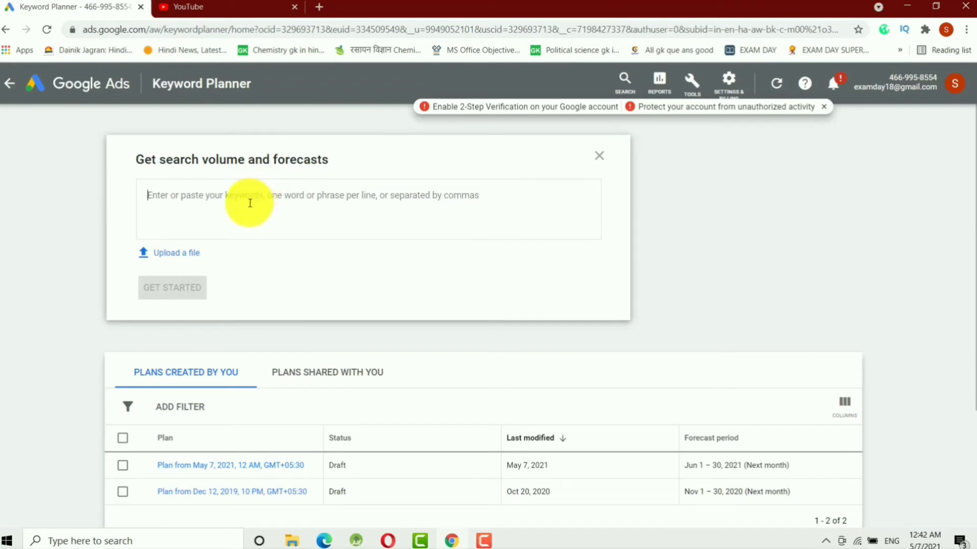
text(How to create Instagram page for photography)
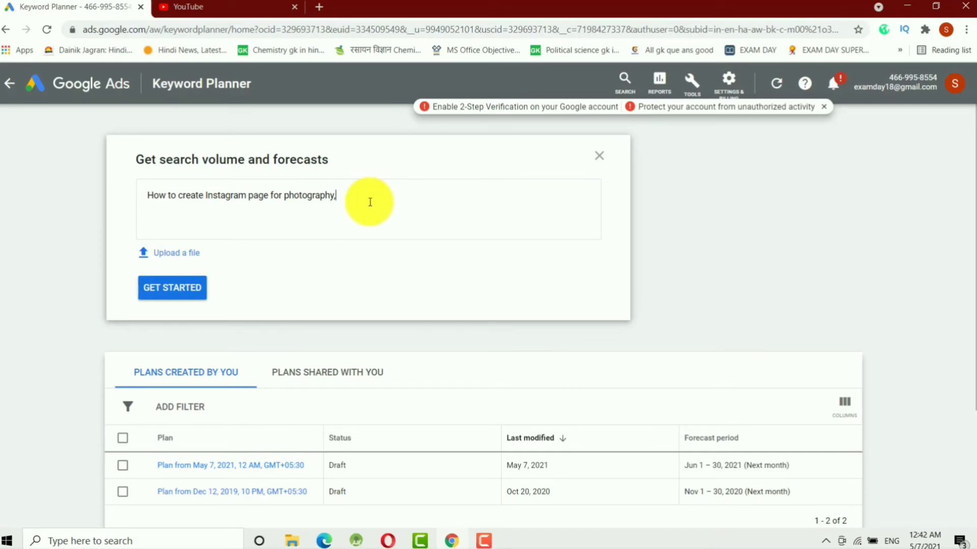
key(BackSpace)
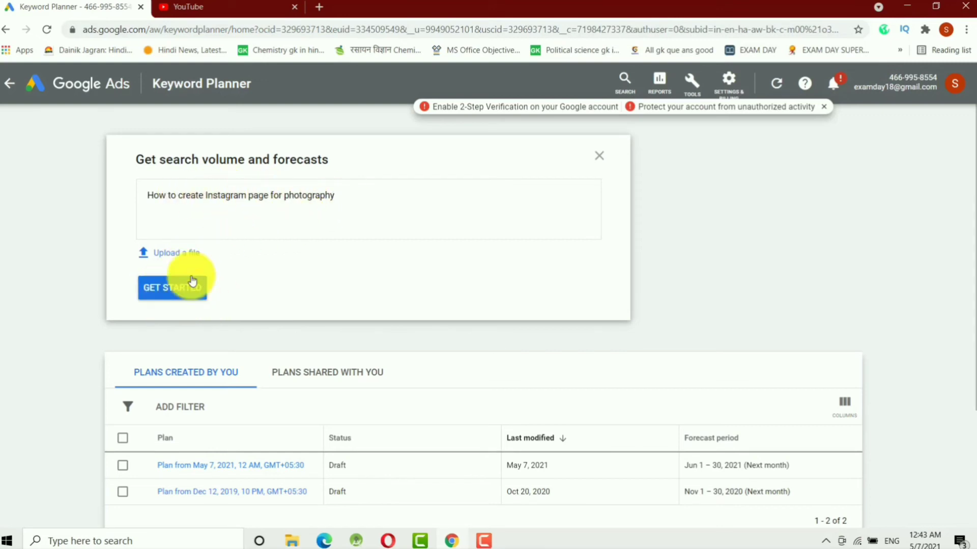
click(179, 291)
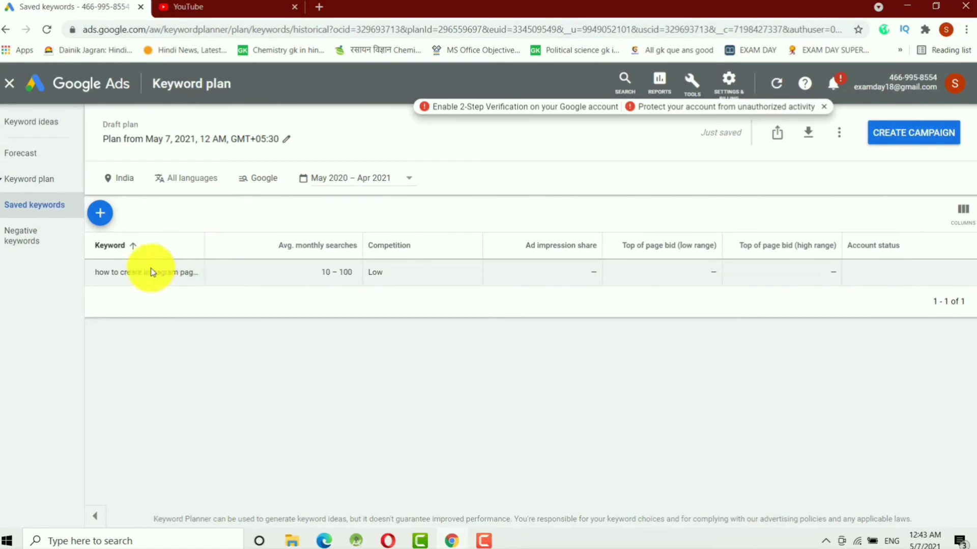
mouse_move(300, 253)
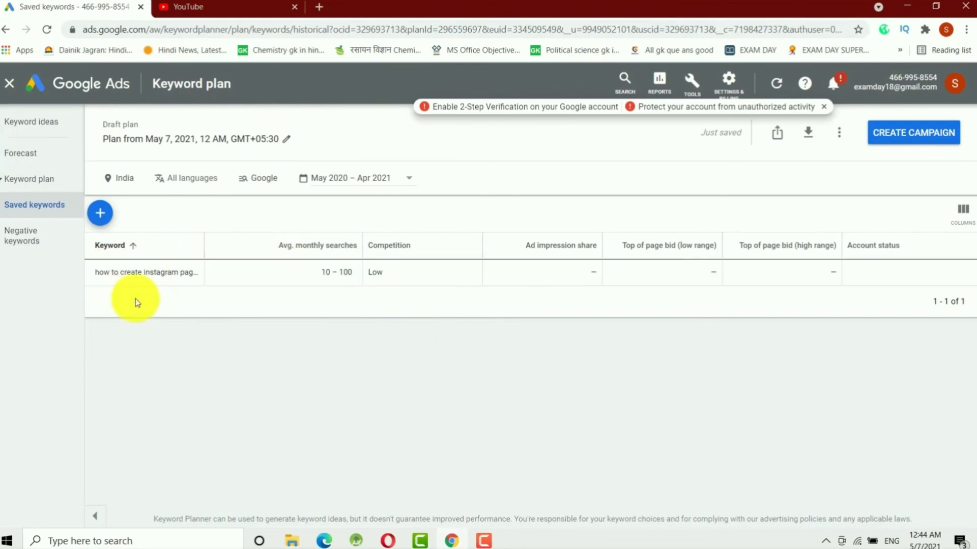
click(151, 246)
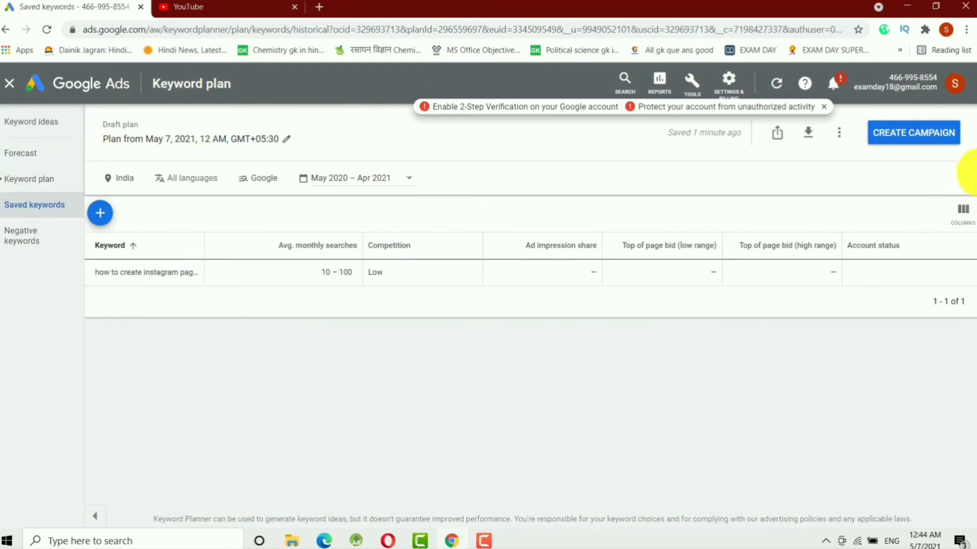
triple_click(966, 178)
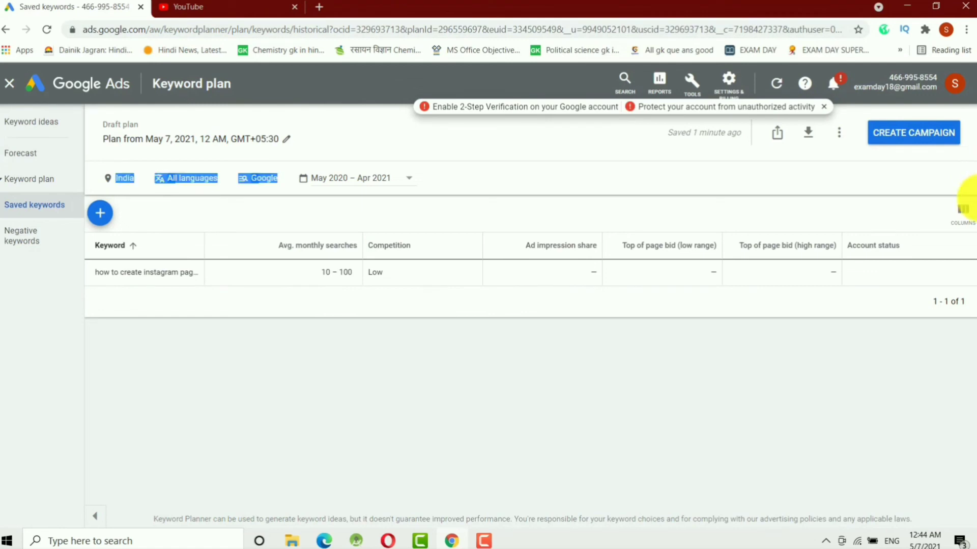